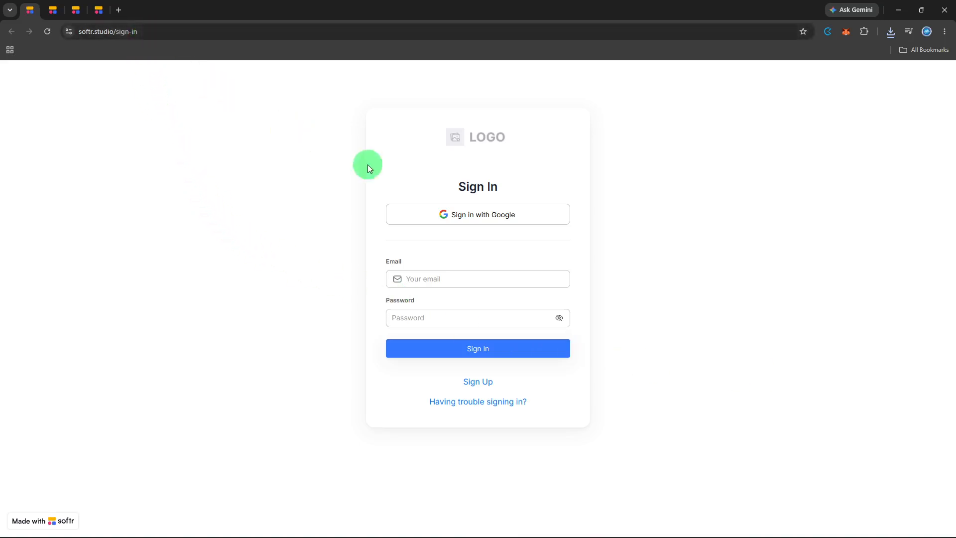
Step: Open the "Welcome!" application from the workspace's list of applications
key(ctrl+Tab)
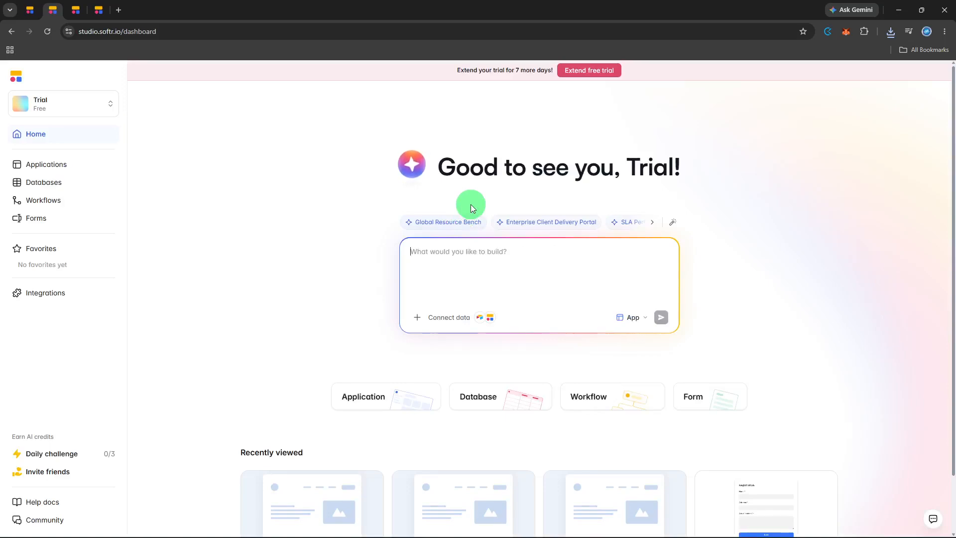
click(103, 164)
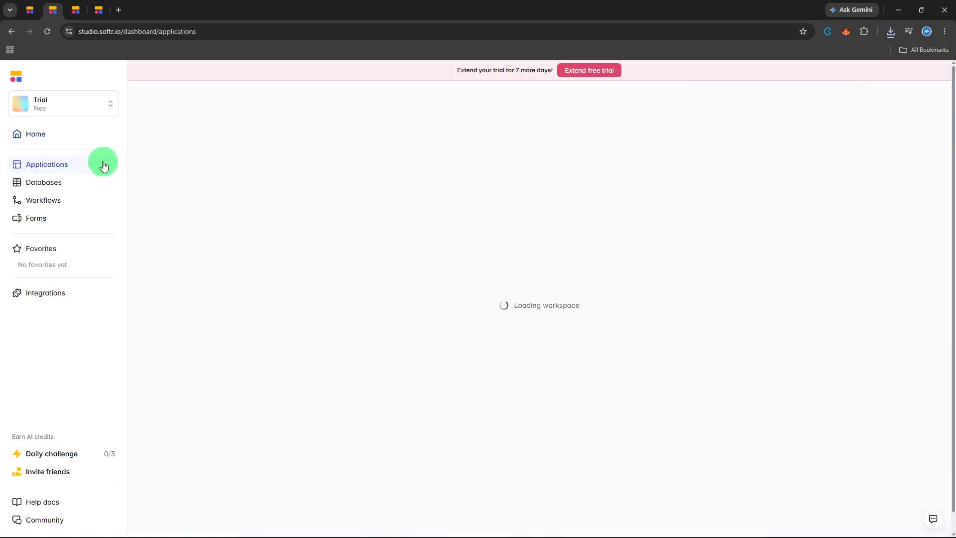
key(ctrl+Tab)
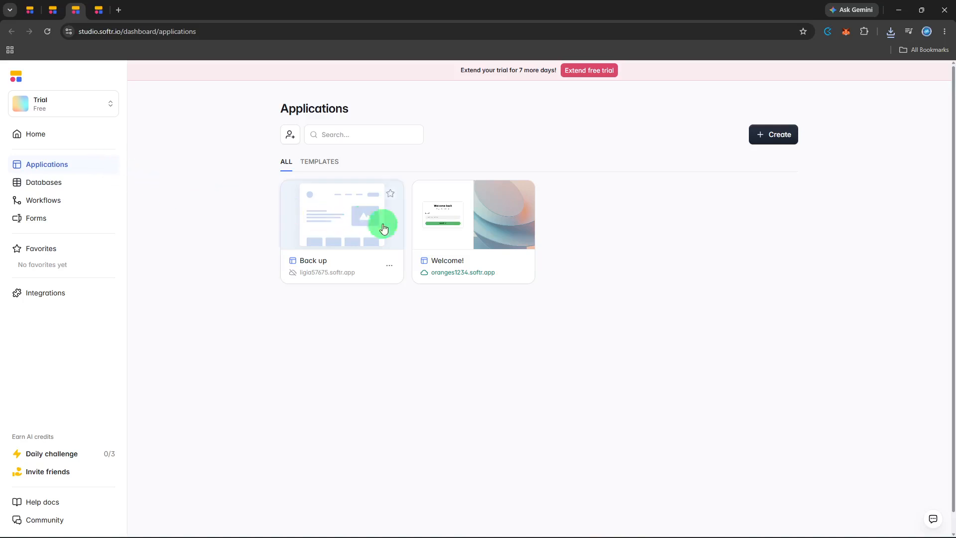
click(427, 238)
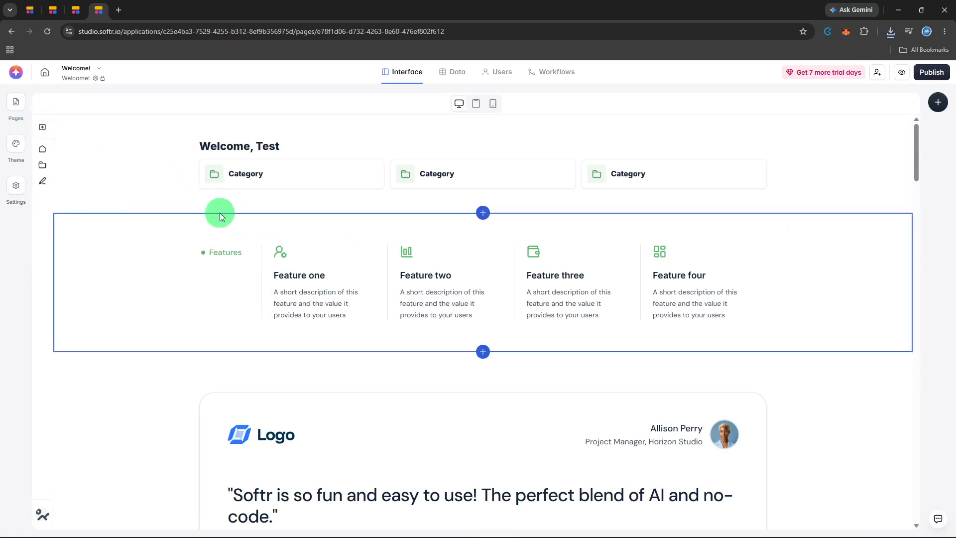
Step: Open the Welcome! page from the app's page list and look through its content blocks
click(231, 230)
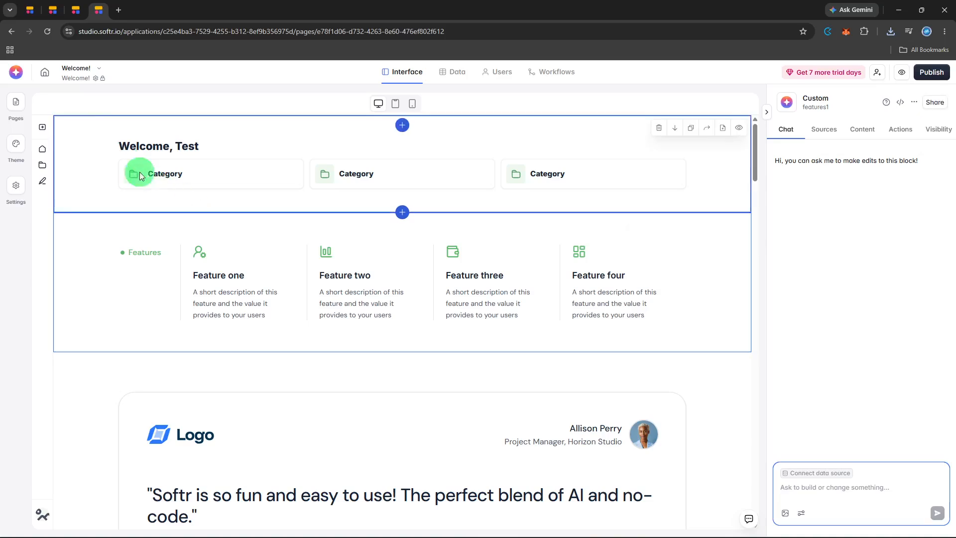
click(18, 98)
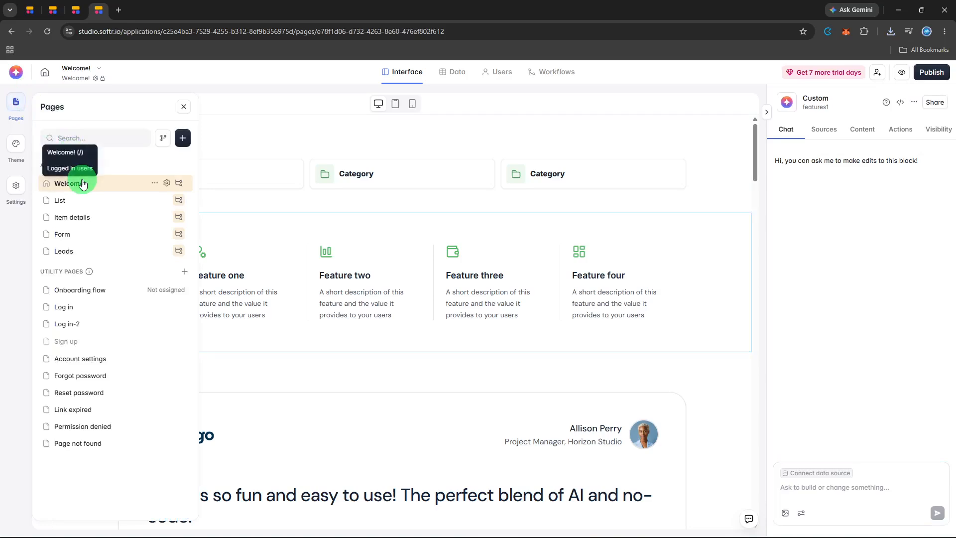
click(82, 183)
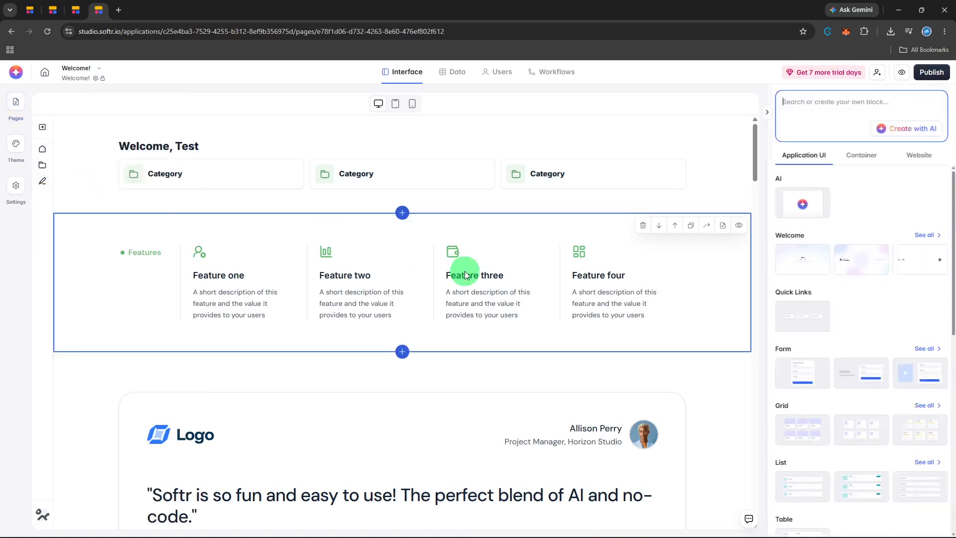
scroll(465, 271, down, 4)
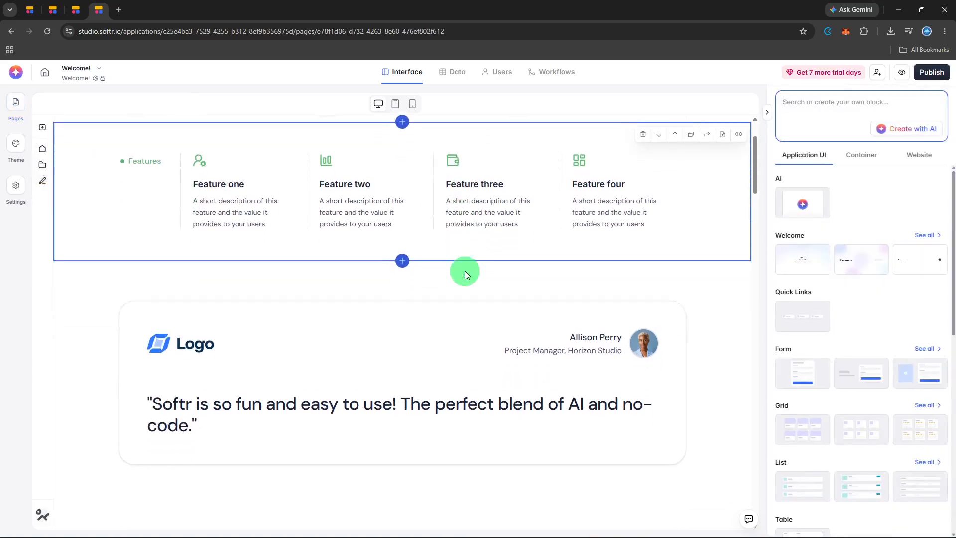
scroll(464, 282, down, 3)
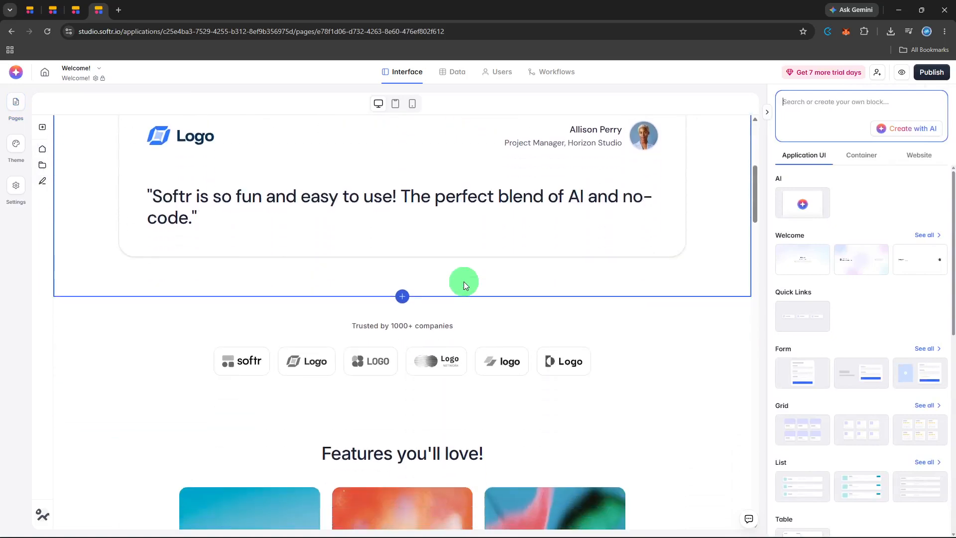
scroll(464, 282, down, 3)
scroll(464, 283, down, 7)
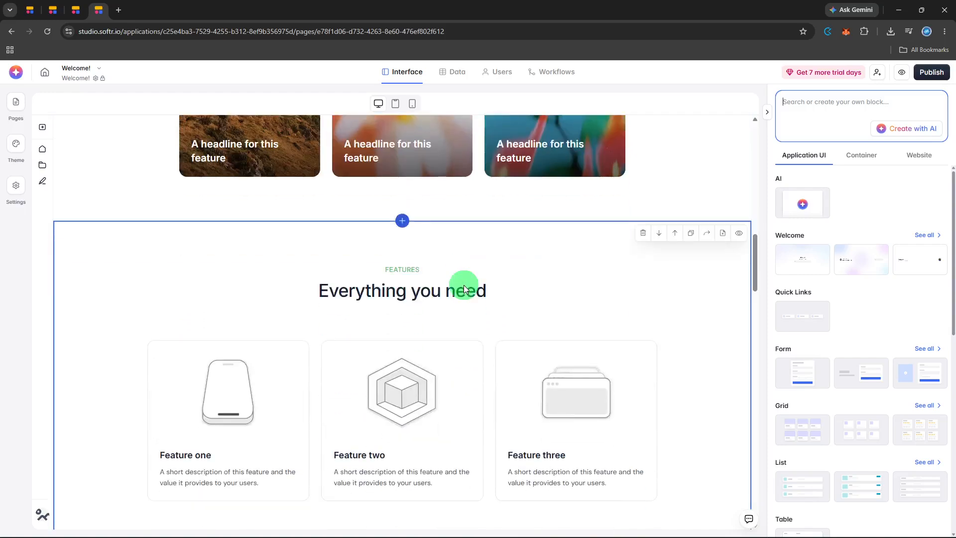
scroll(465, 286, up, 8)
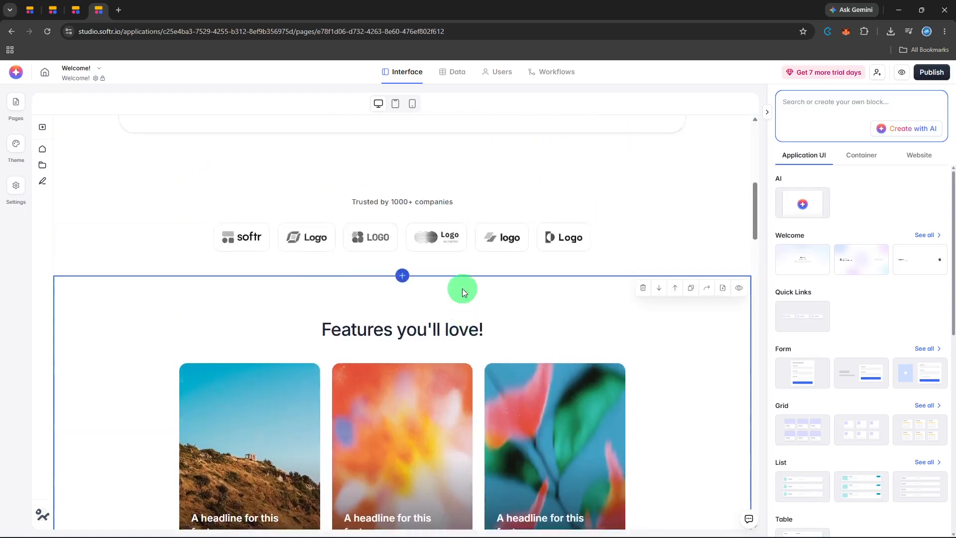
scroll(463, 288, up, 3)
scroll(462, 288, up, 4)
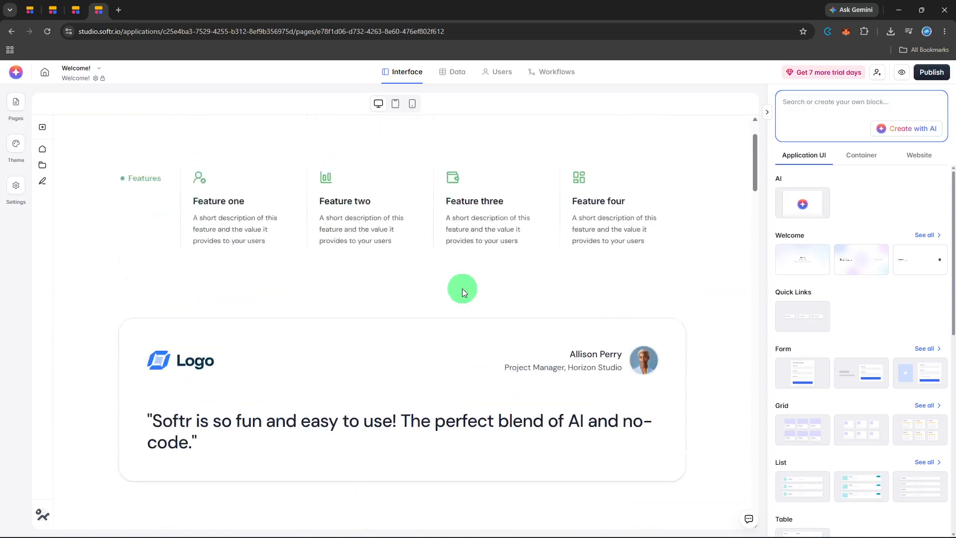
Step: Examine the data source, content and action settings of the testimonial block
click(458, 331)
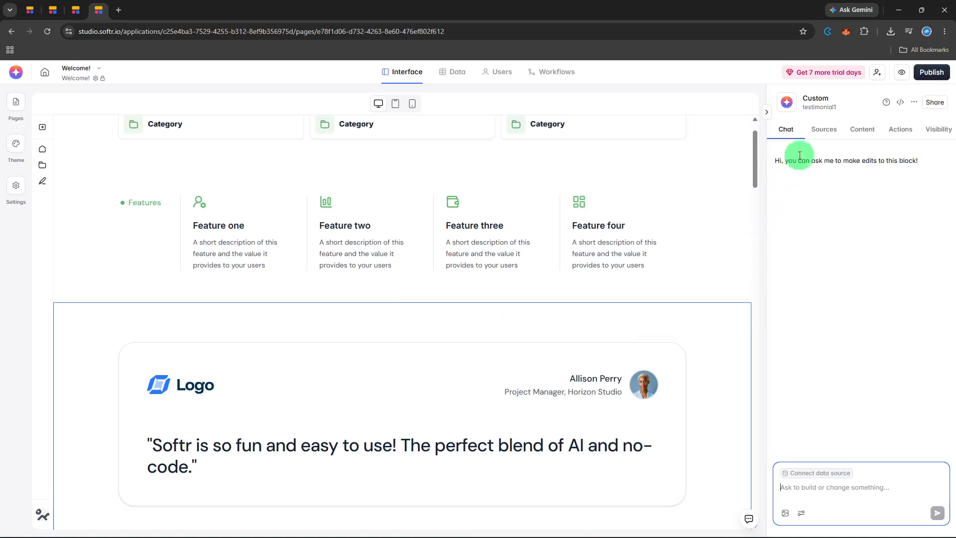
click(813, 138)
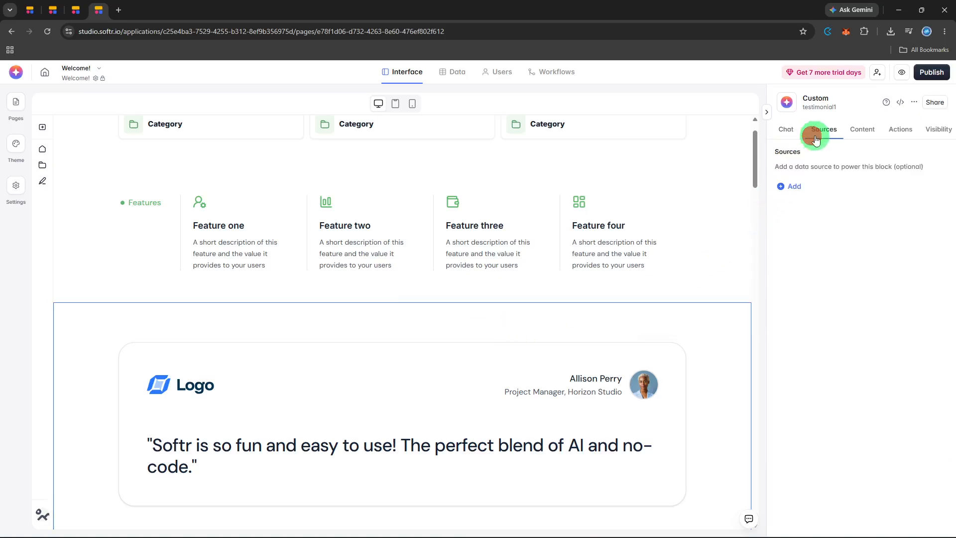
click(856, 132)
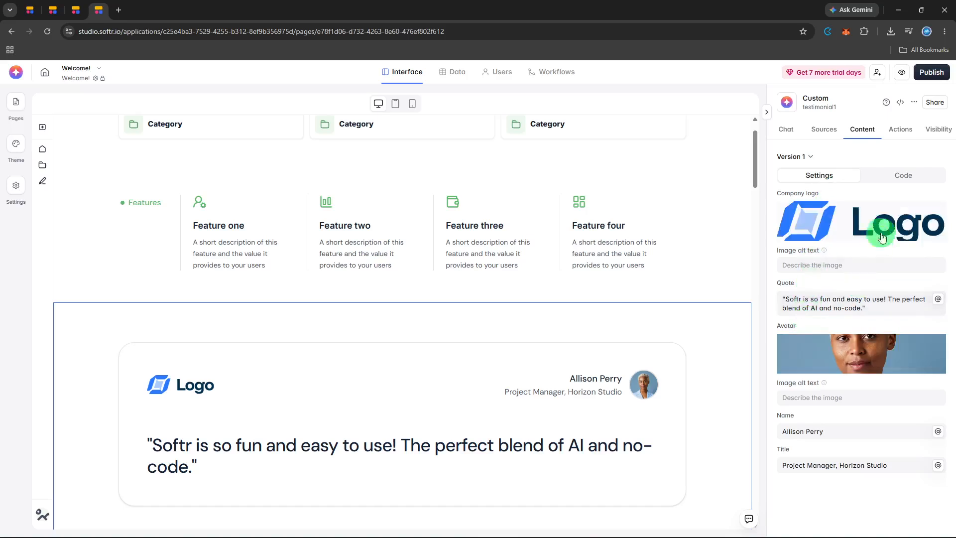
click(900, 131)
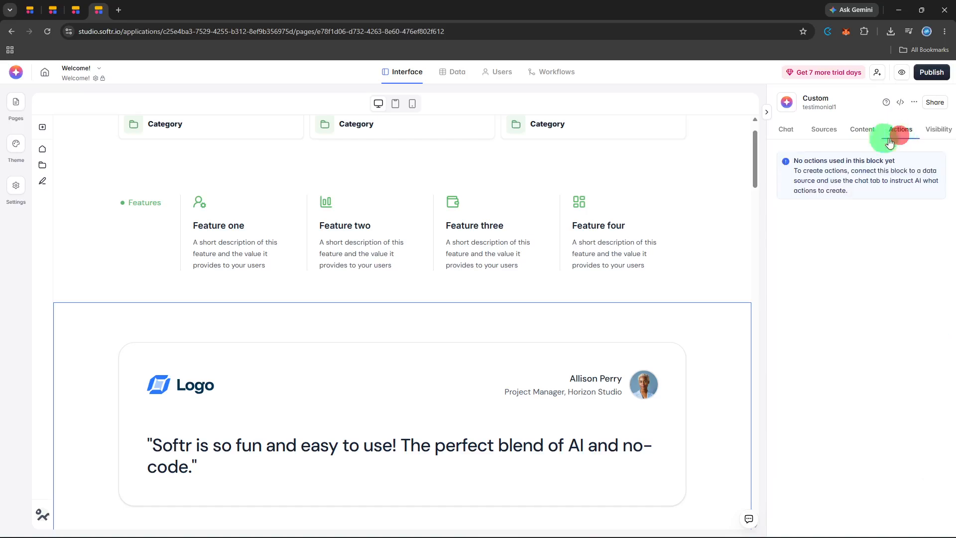
Step: In the content settings of the four-column features block, change the first feature's title to "one"
click(627, 228)
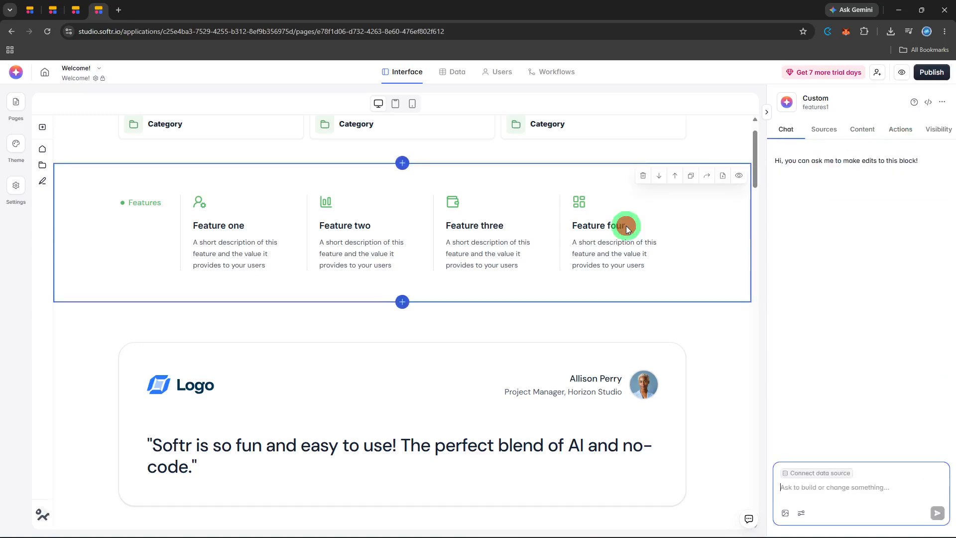
click(819, 130)
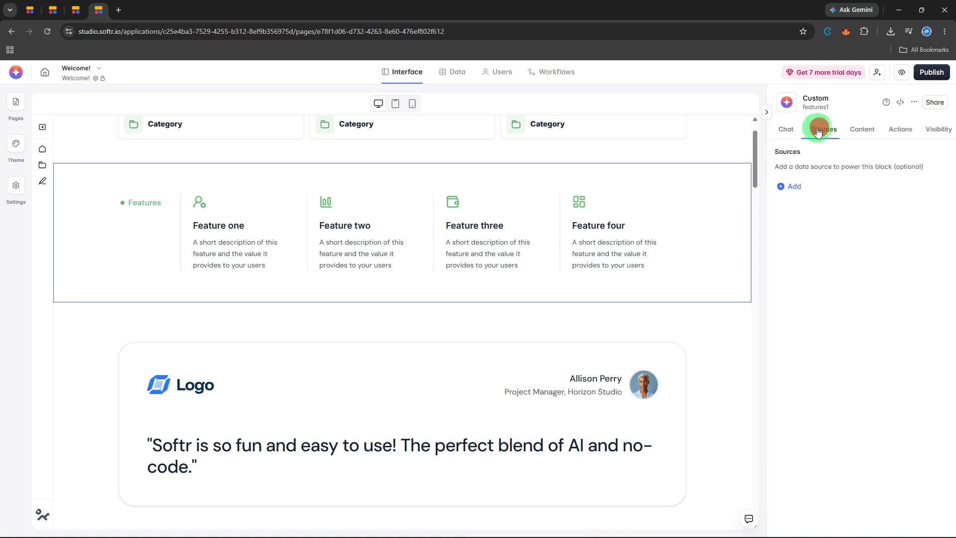
scroll(619, 256, up, 1)
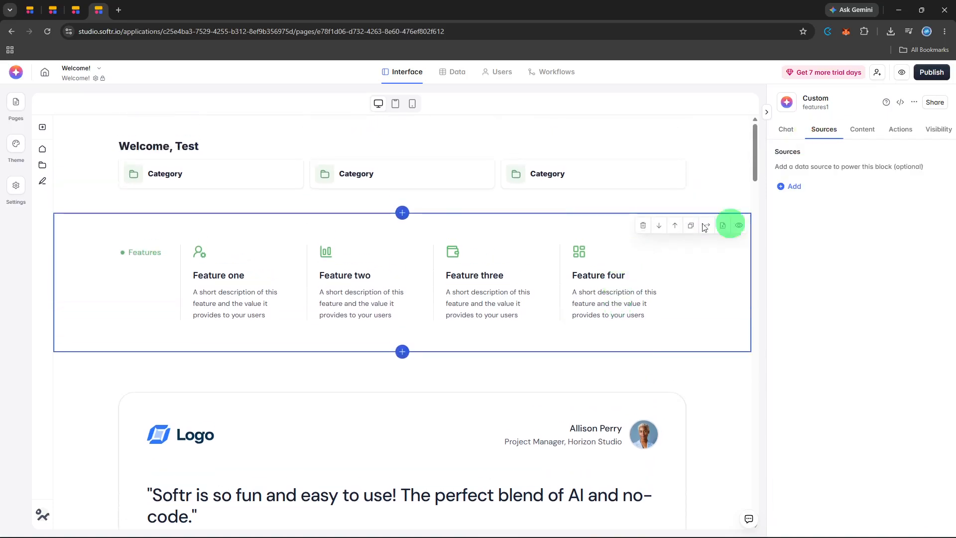
click(862, 125)
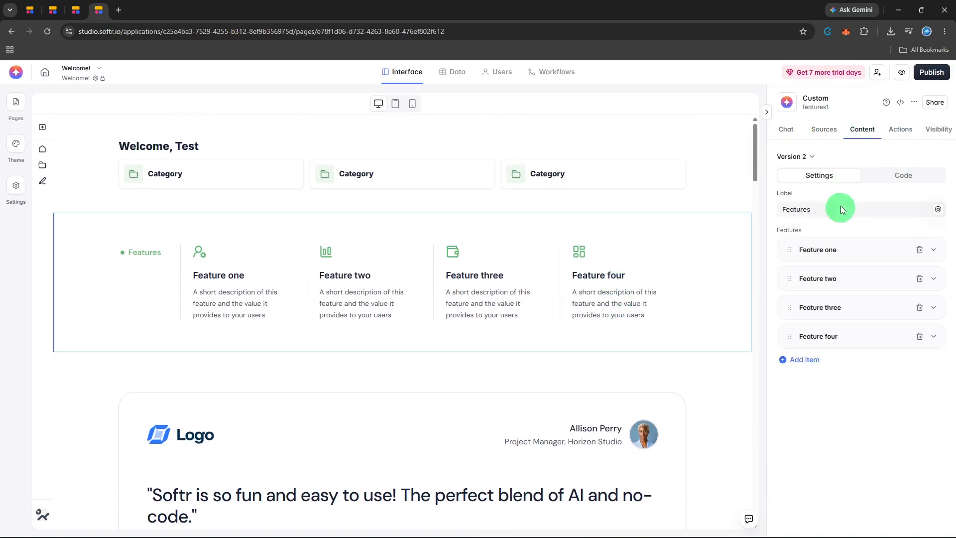
click(836, 249)
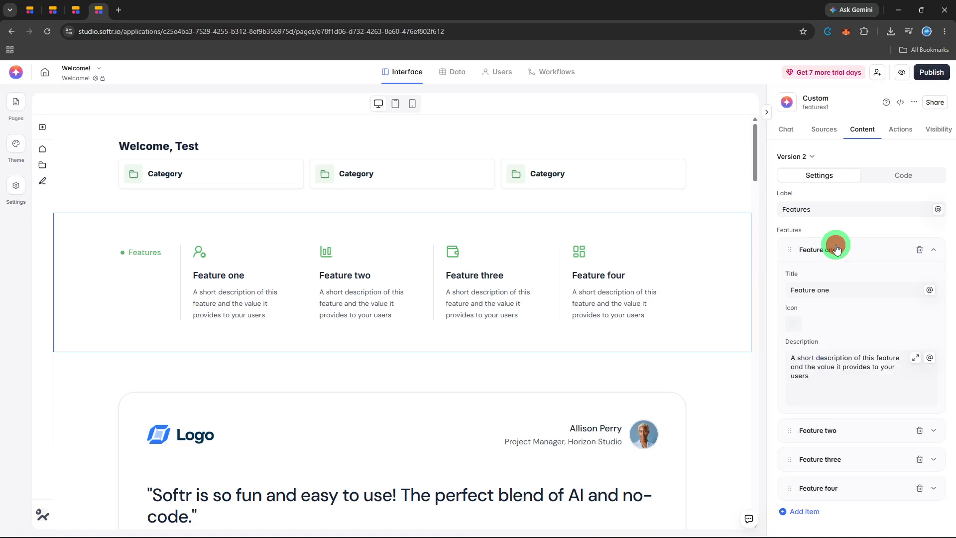
click(835, 288)
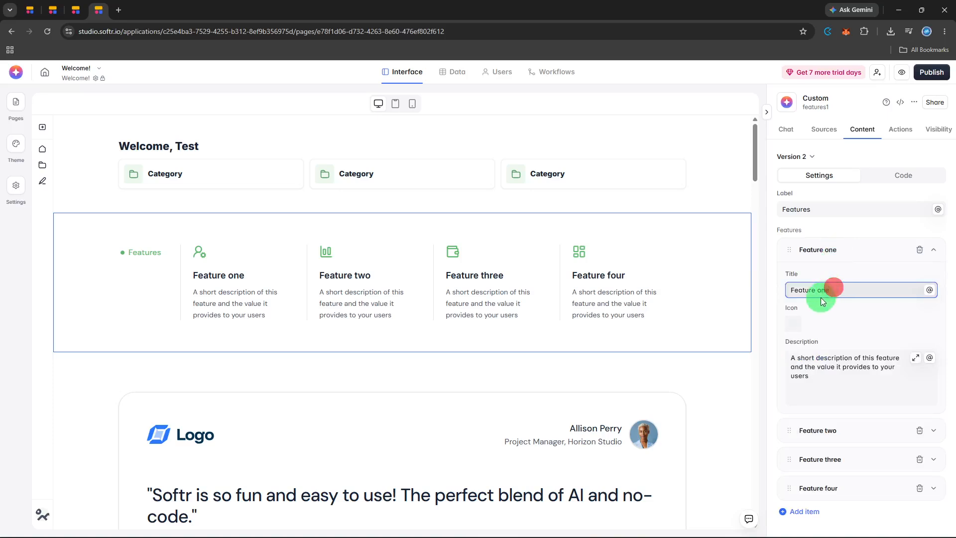
click(820, 292)
key(BackSpace)
key(ctrl+BackSpace)
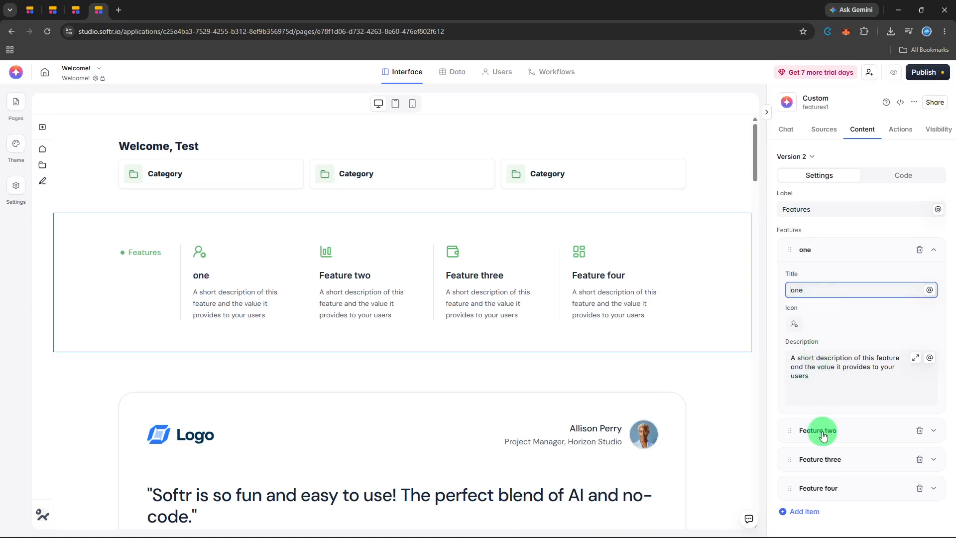
Step: Change the second feature's title to "two" in the features block
click(822, 430)
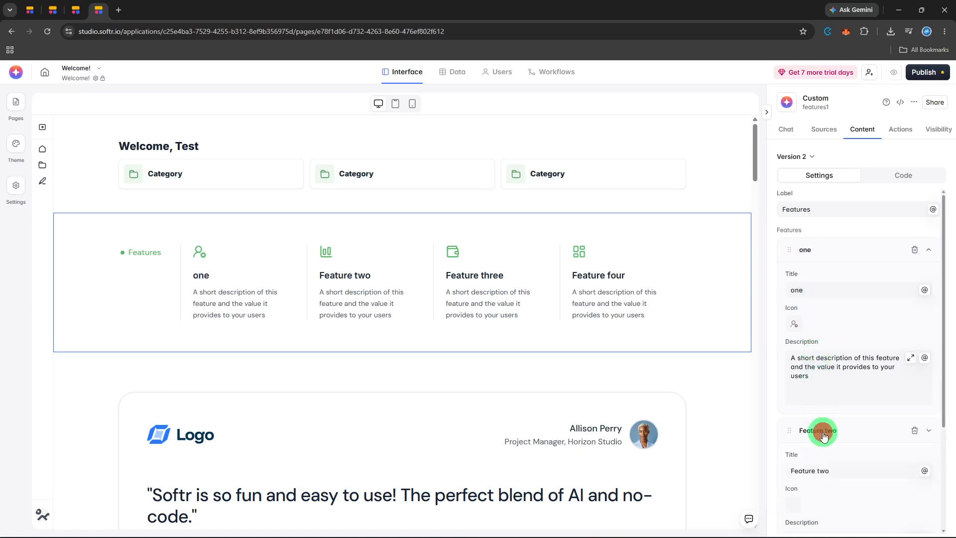
click(816, 471)
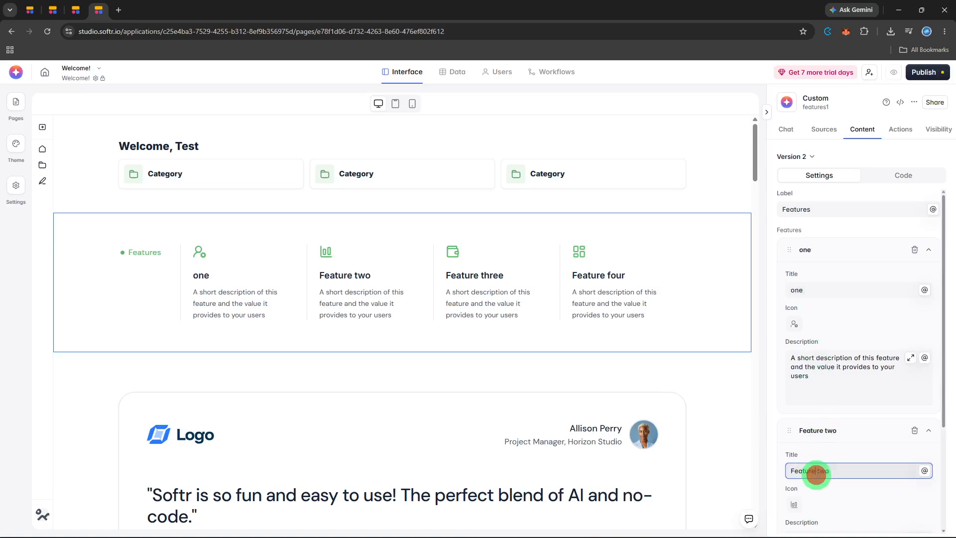
click(817, 475)
key(BackSpace)
key(ctrl+BackSpace)
Step: Change the third feature's title to "three" in the features block
scroll(819, 472, down, 3)
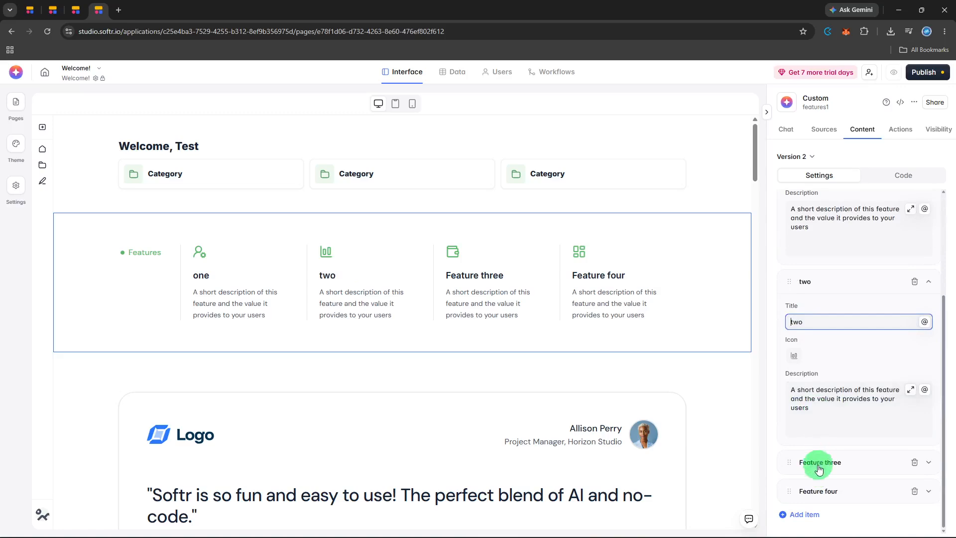
click(819, 466)
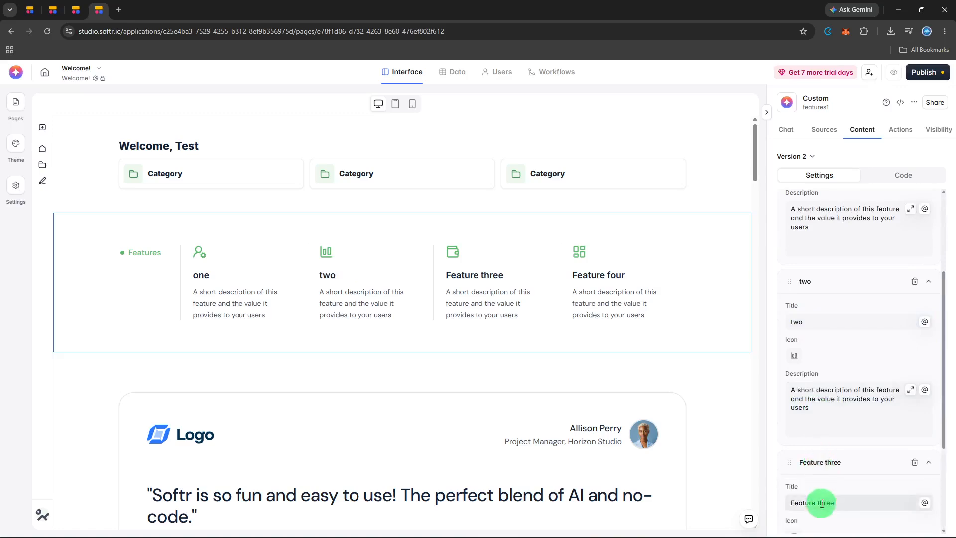
click(820, 504)
key(BackSpace)
key(ctrl+BackSpace)
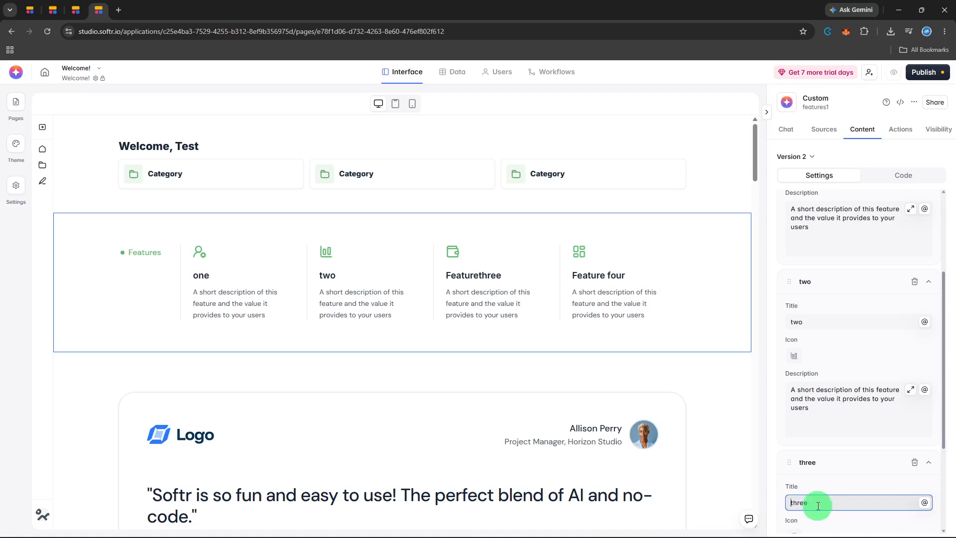
Step: Change the fourth feature's title to "four" in the features block
scroll(819, 503, down, 2)
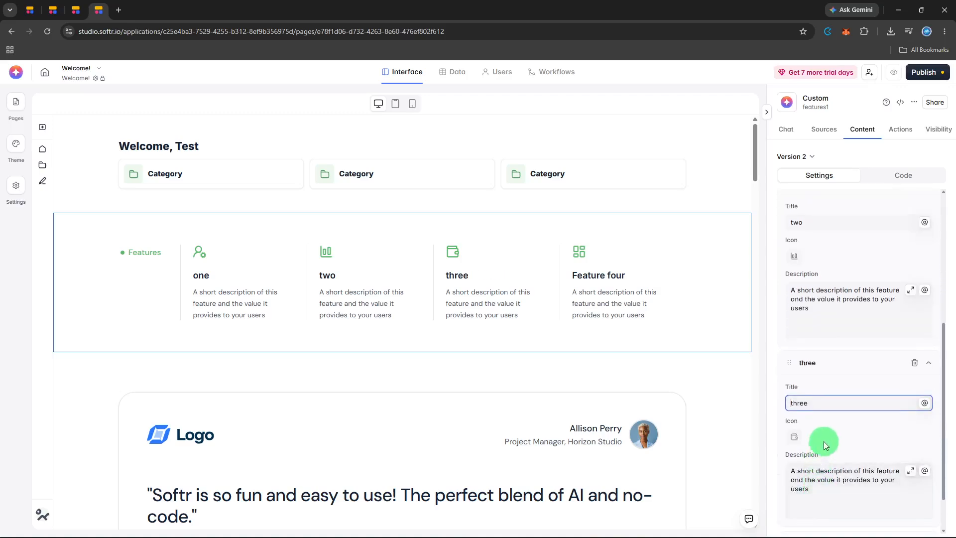
scroll(826, 447, down, 1)
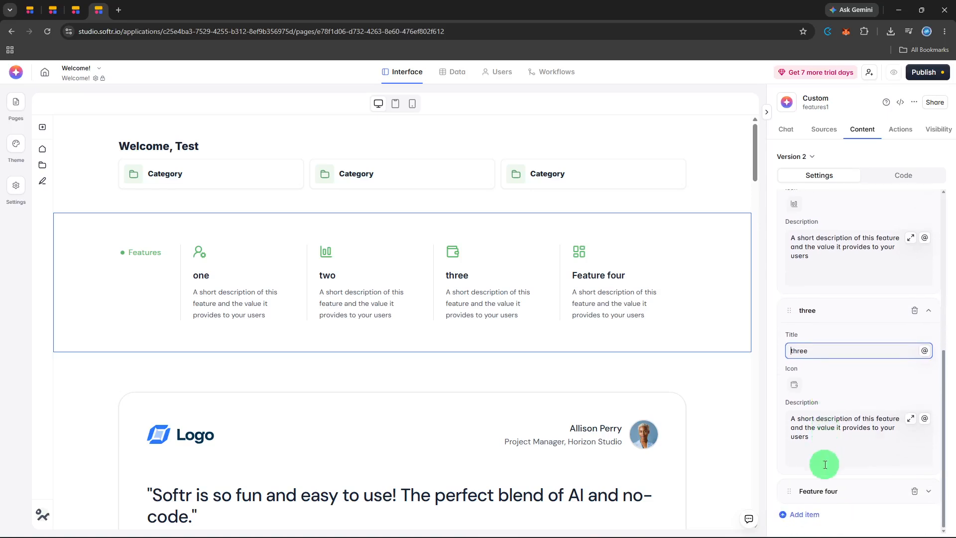
click(823, 493)
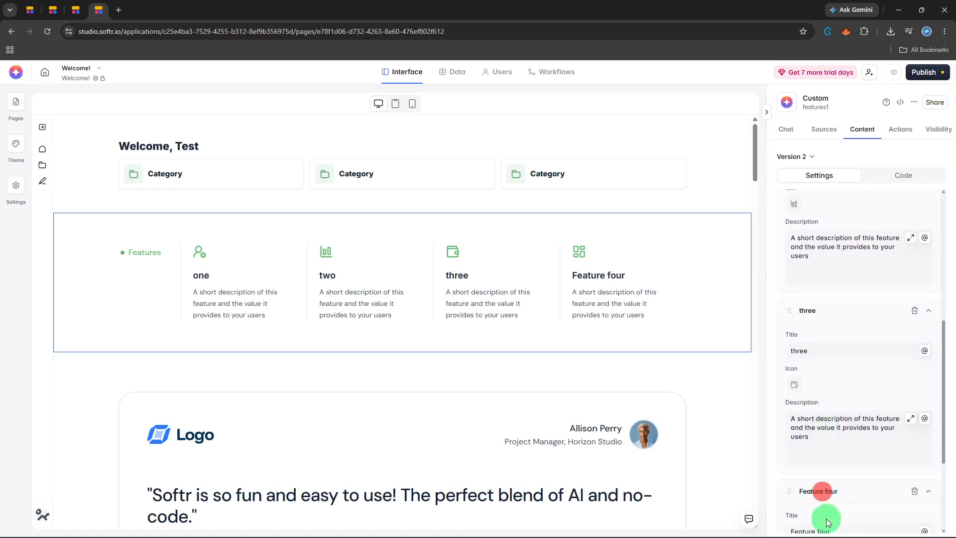
scroll(824, 518, down, 2)
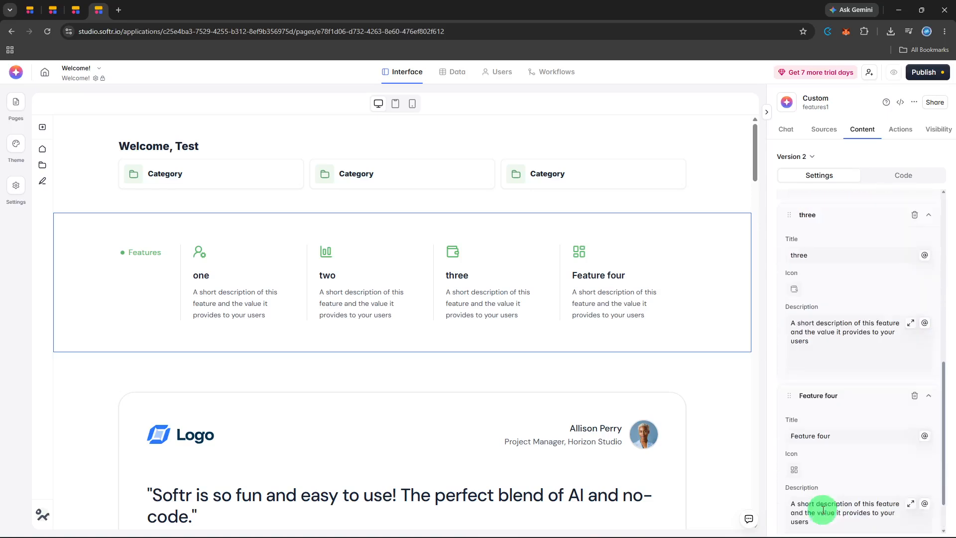
click(818, 432)
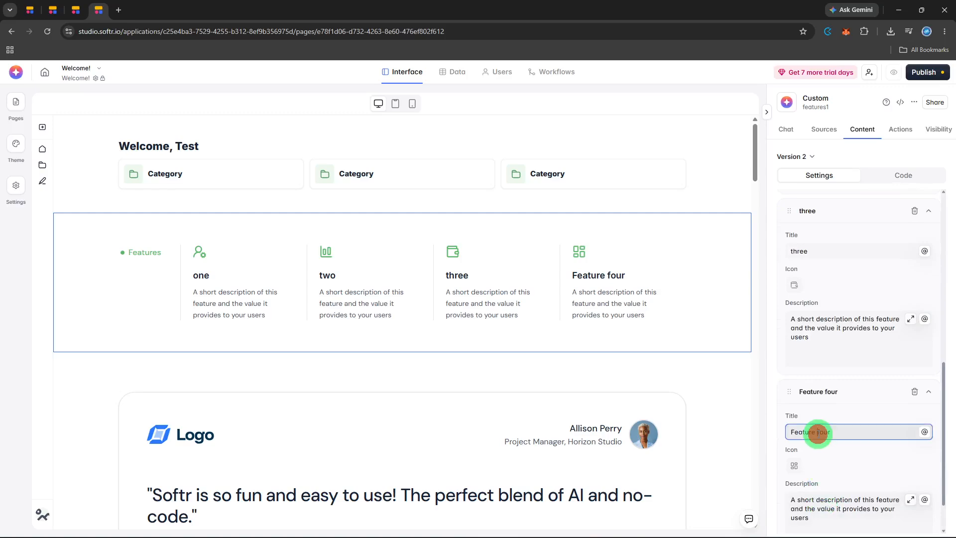
key(BackSpace)
key(BackSpace)
key(BackSpace)
key(BackSpace)
key(BackSpace)
key(BackSpace)
key(BackSpace)
key(BackSpace)
scroll(758, 374, down, 7)
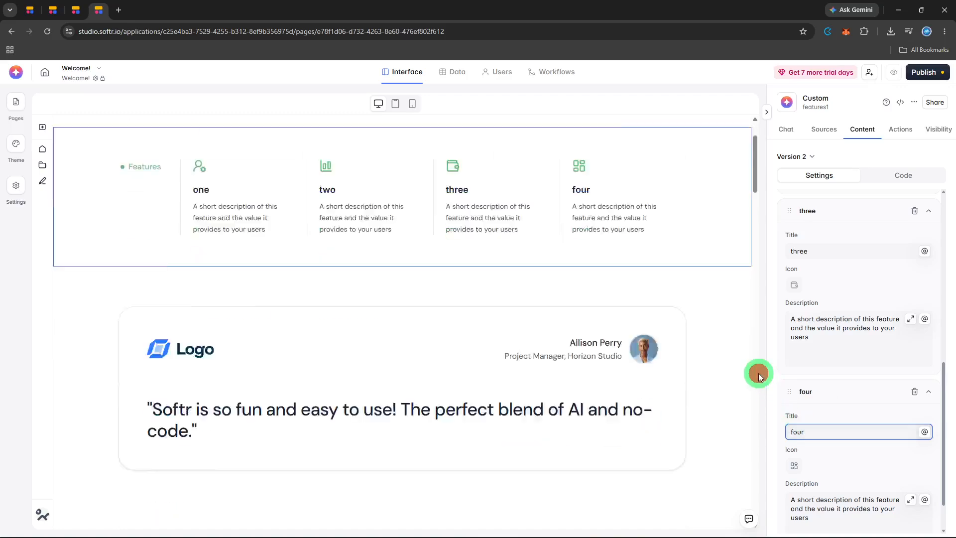
scroll(759, 373, up, 5)
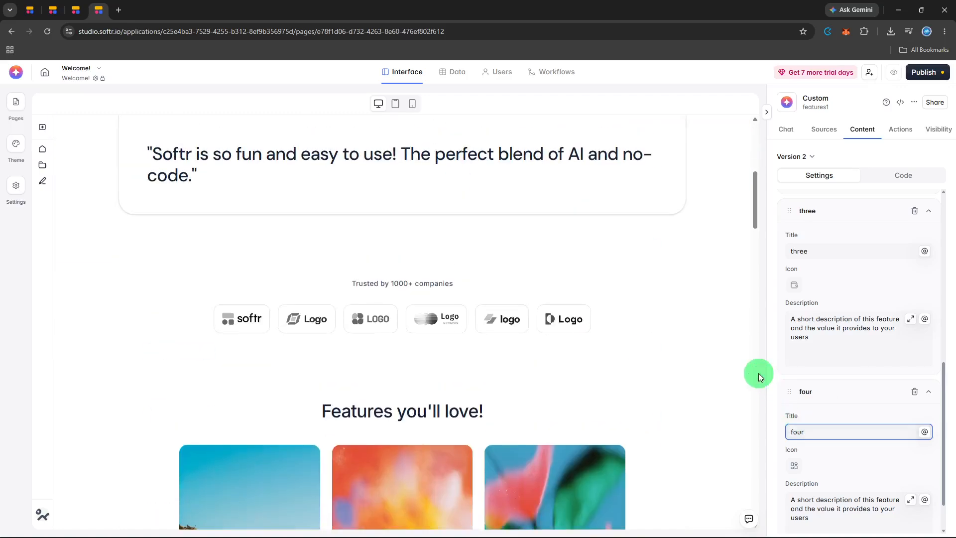
Step: Publish the pending updates of the Welcome! application to its existing Softr subdomain
scroll(758, 373, up, 3)
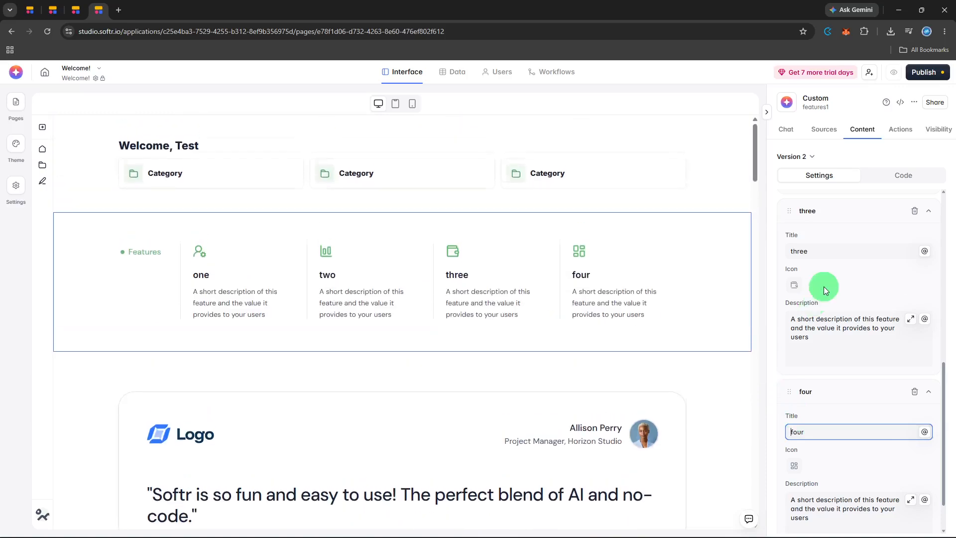
click(939, 77)
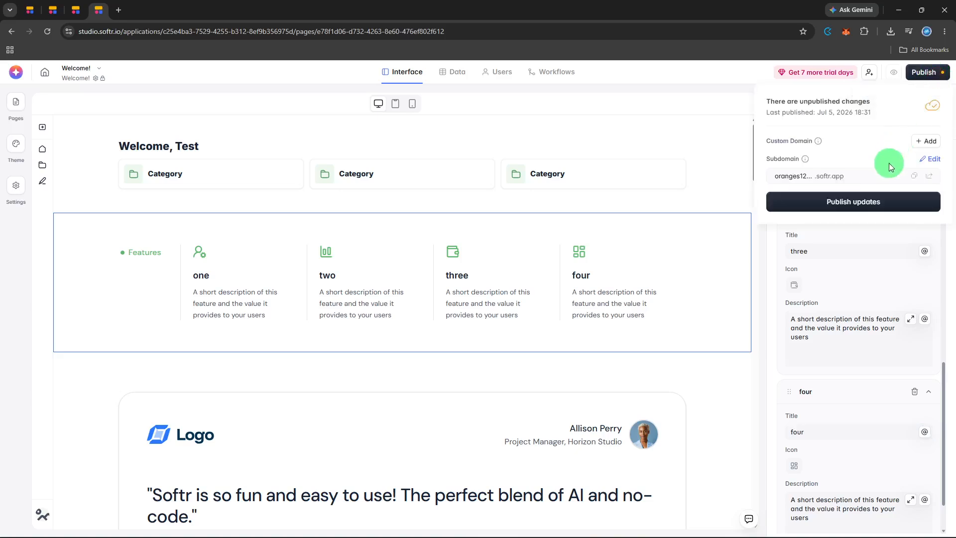
click(877, 202)
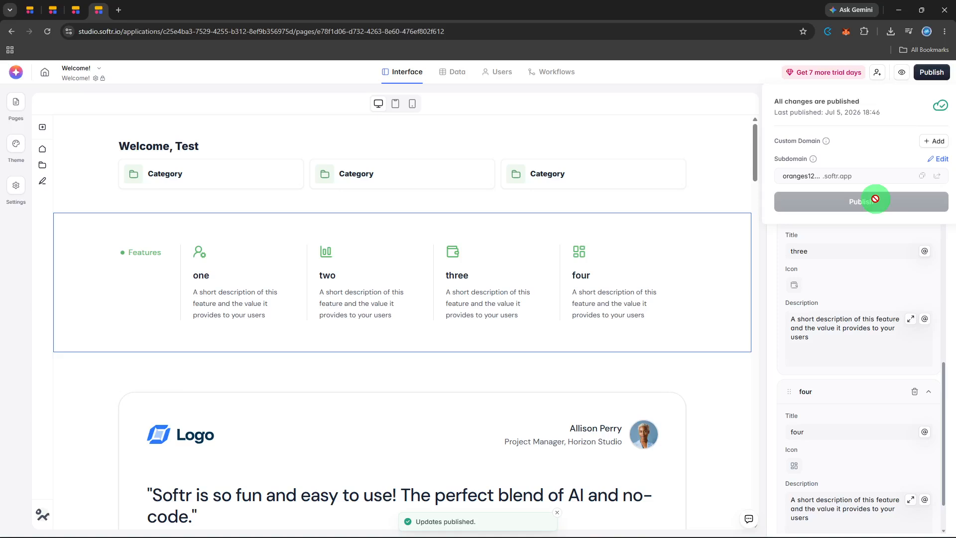
Step: Open the preview of the application and examine the whole Home page, from the features block through the lists and back
click(901, 73)
click(902, 74)
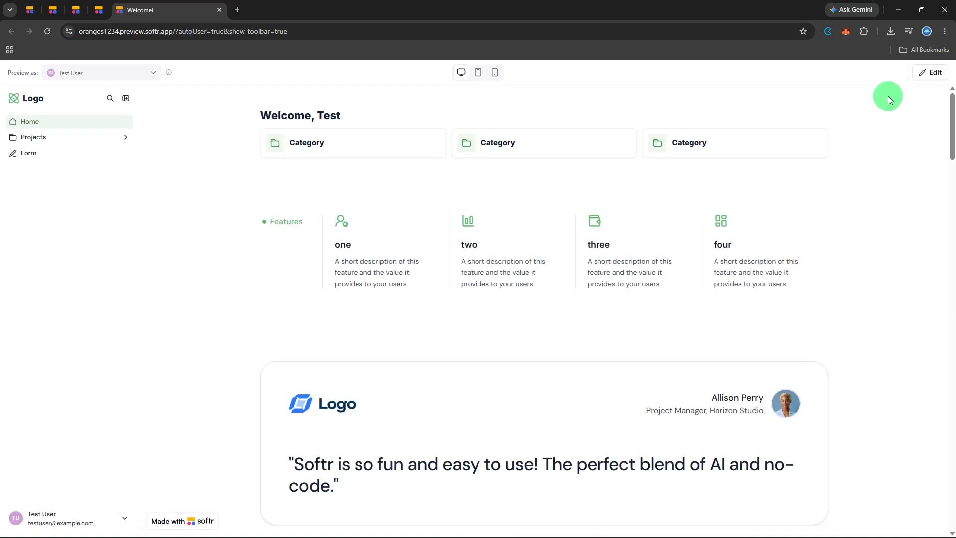
scroll(782, 232, down, 6)
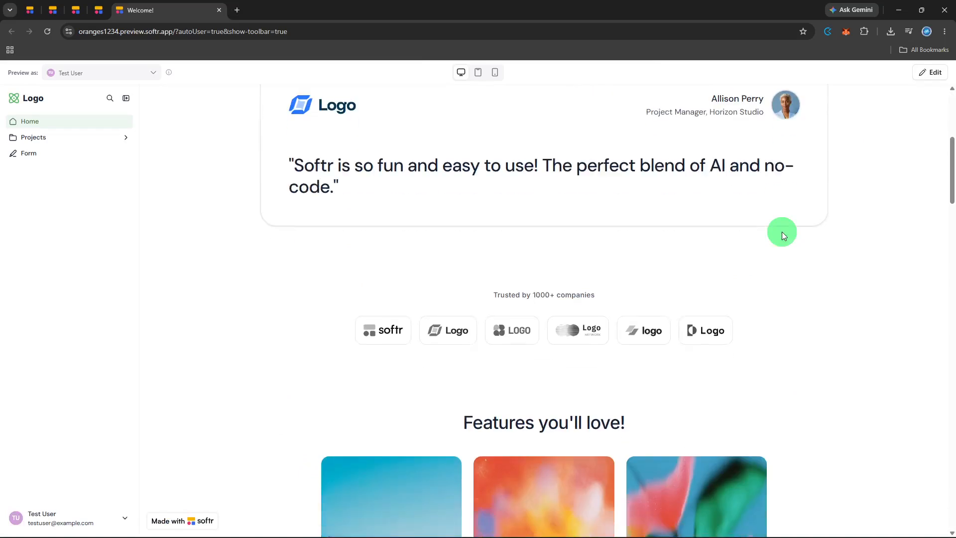
scroll(783, 243, down, 5)
scroll(783, 243, down, 5)
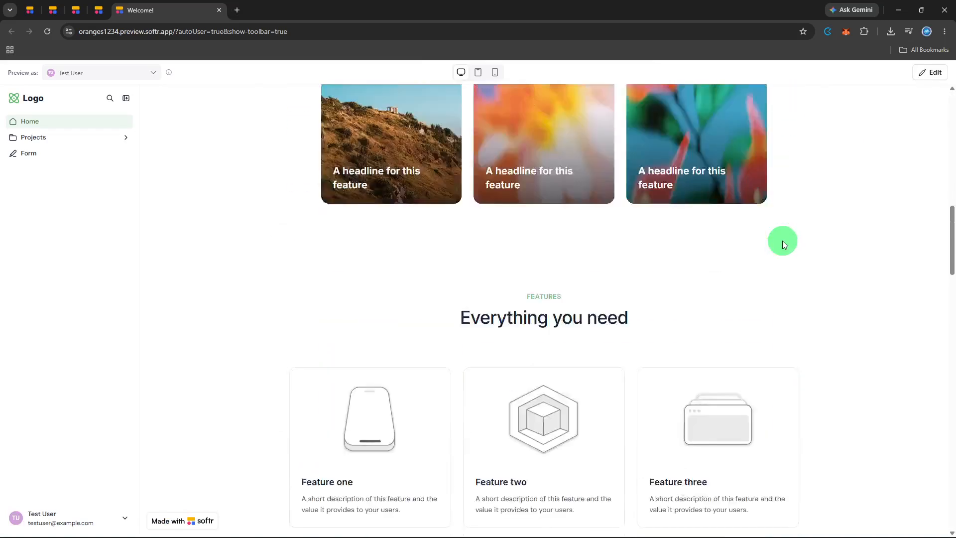
scroll(782, 243, down, 10)
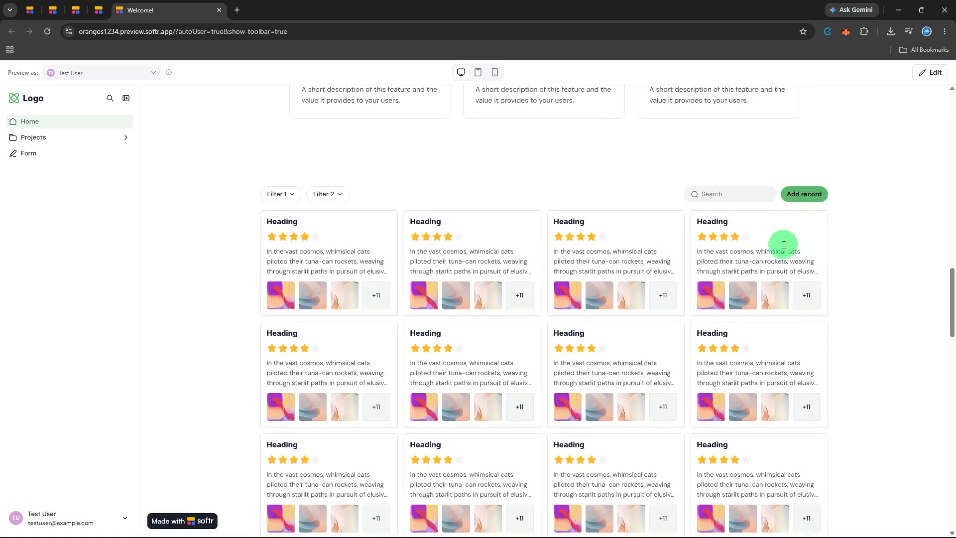
scroll(784, 249, down, 6)
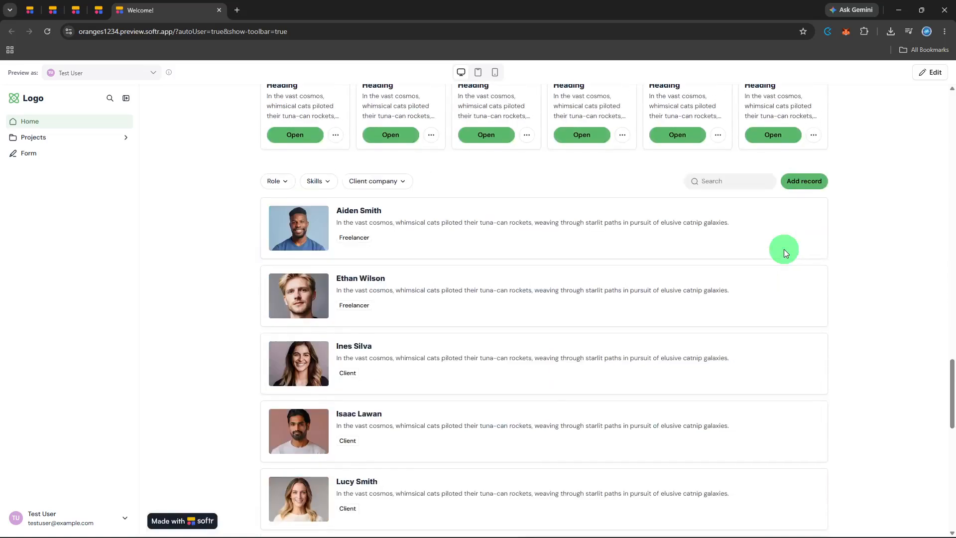
scroll(784, 258, down, 5)
scroll(784, 259, up, 11)
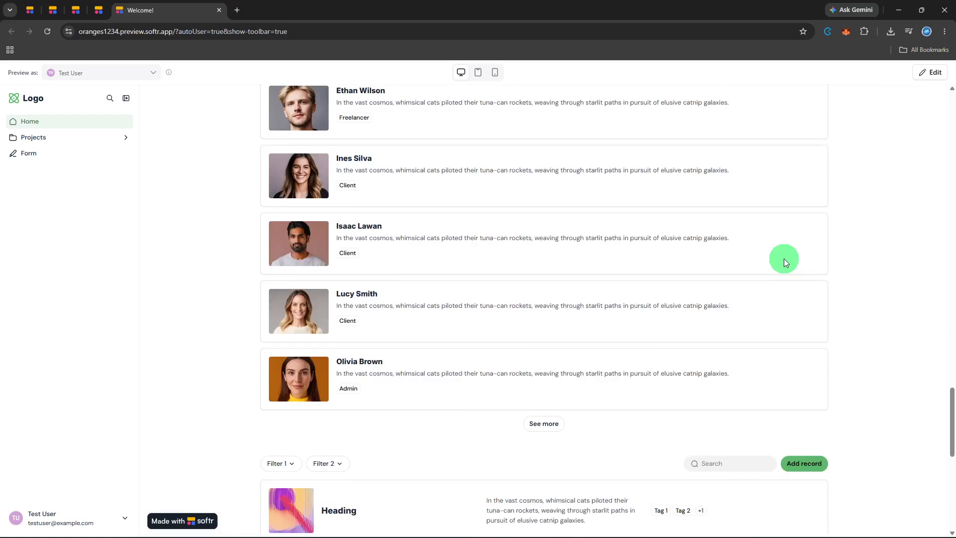
scroll(784, 260, up, 10)
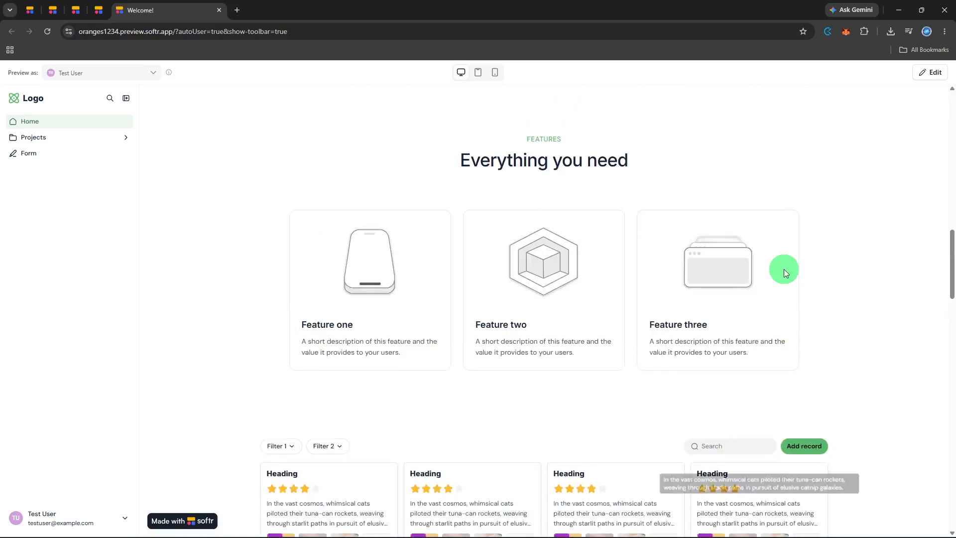
scroll(784, 268, up, 6)
scroll(785, 273, up, 6)
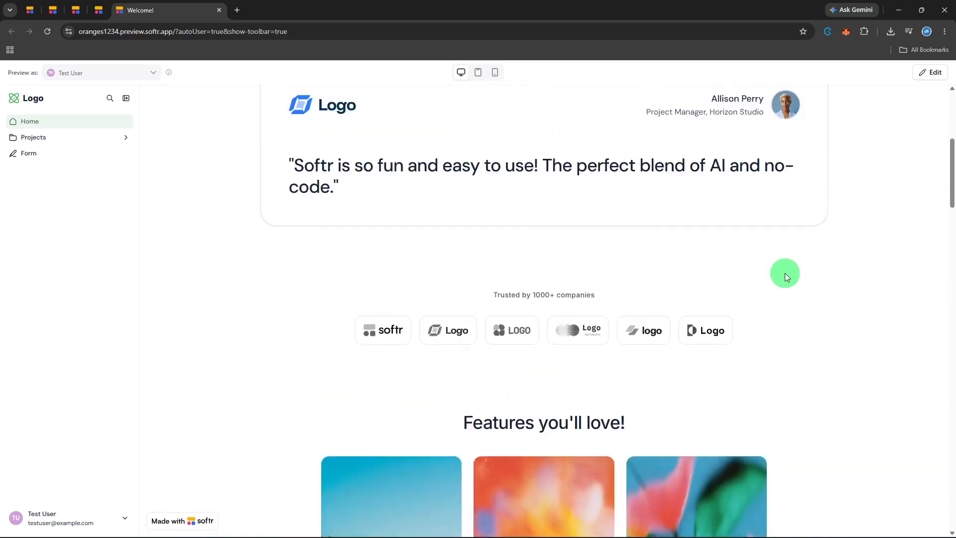
scroll(785, 273, up, 5)
scroll(786, 274, up, 1)
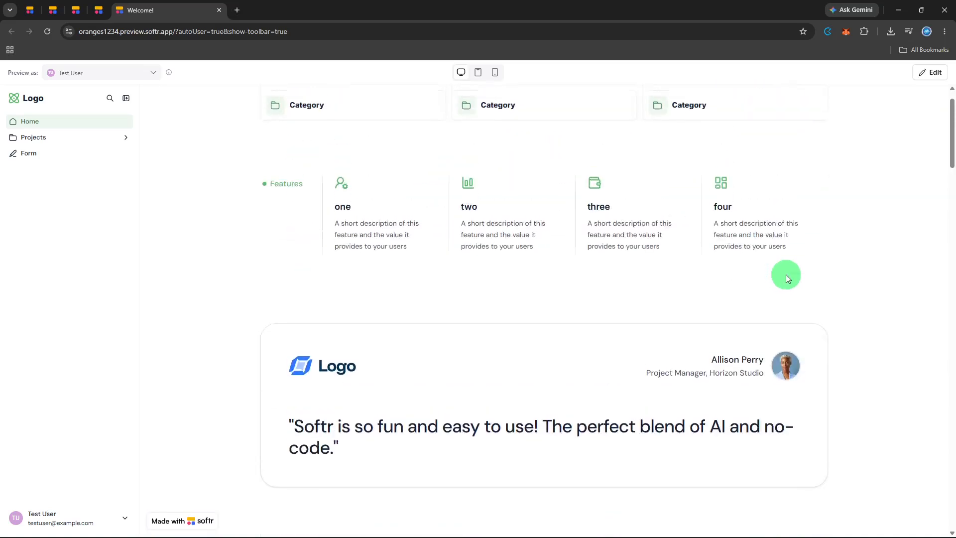